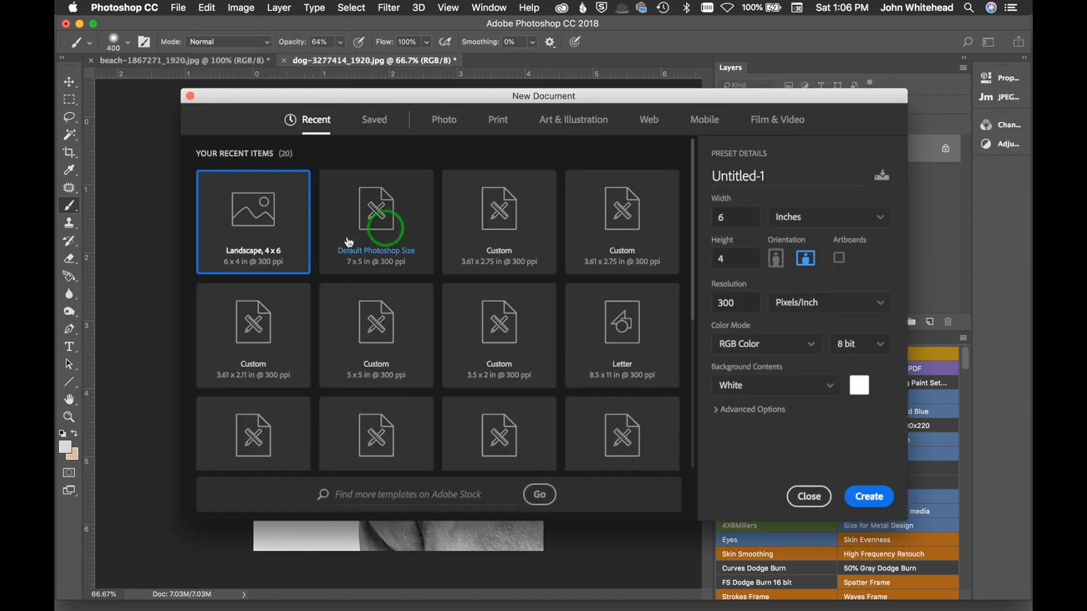
Step: Create a new blank document and zoom out to see all of it
double_click(262, 240)
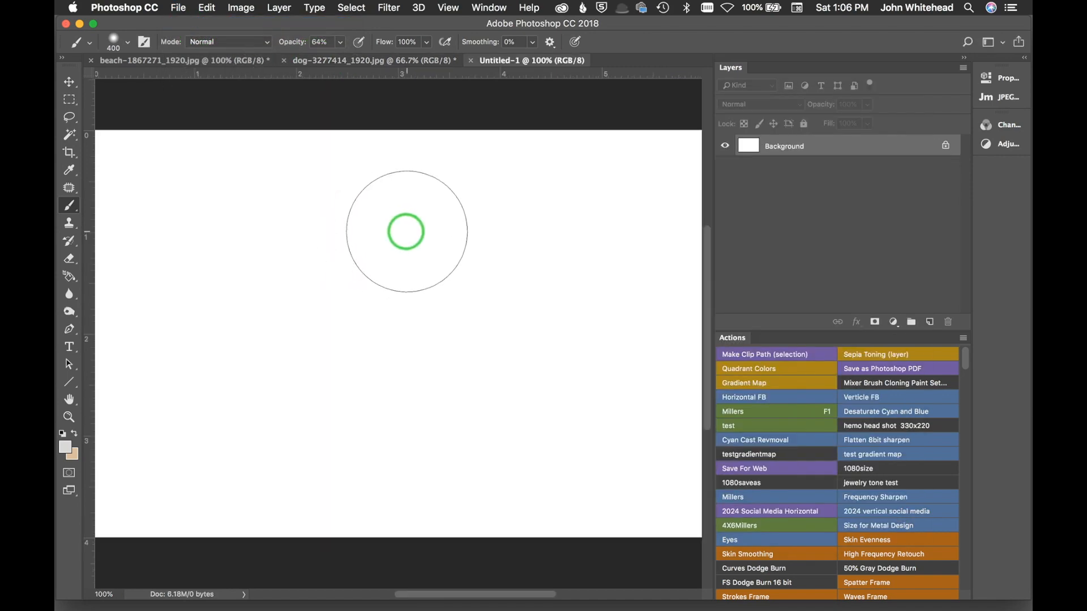
key(super+minus)
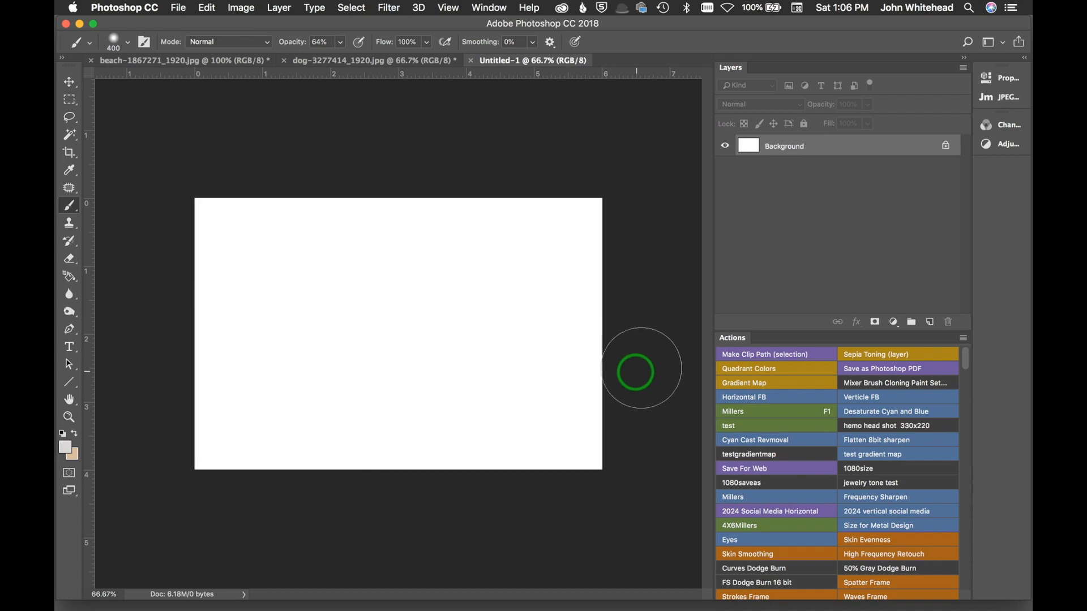
Step: Turn off Button Mode, then start recording a new action named Vignette Dark in the photographer's personal images set, colored Blue
click(965, 339)
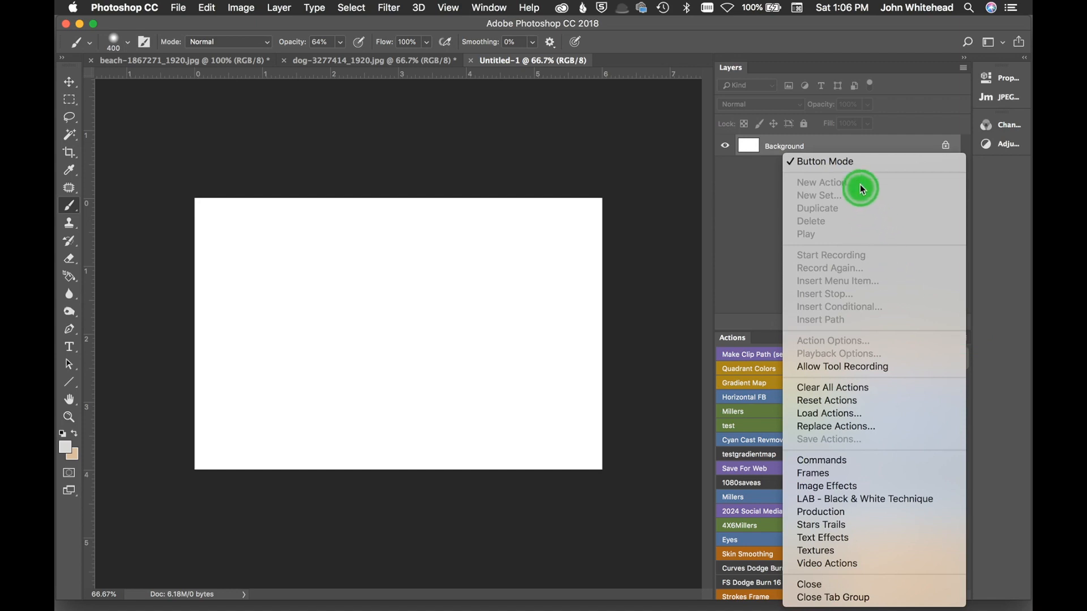
click(858, 163)
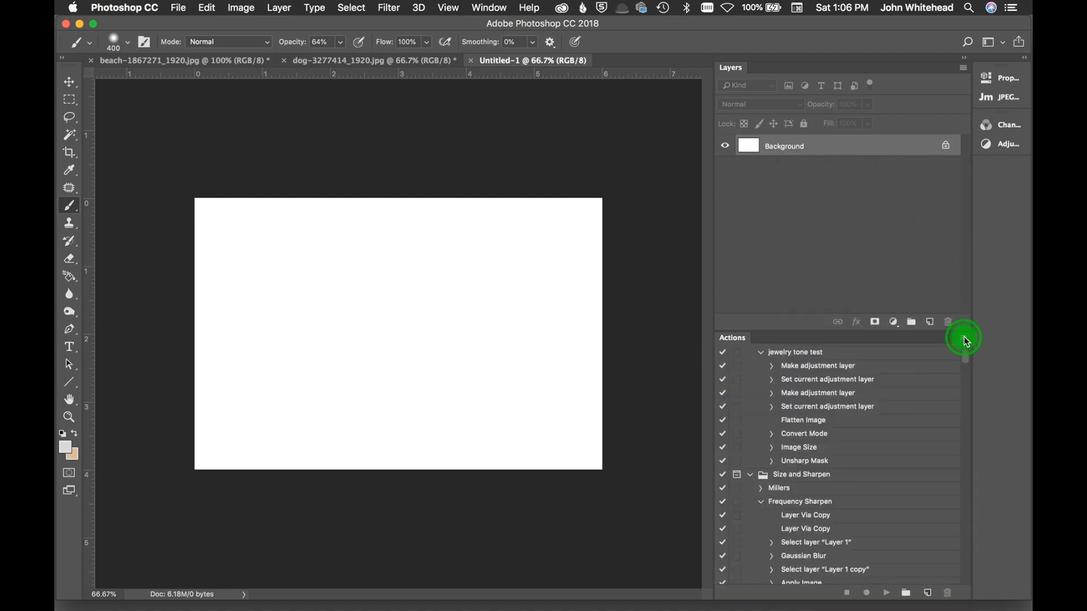
click(965, 339)
click(853, 178)
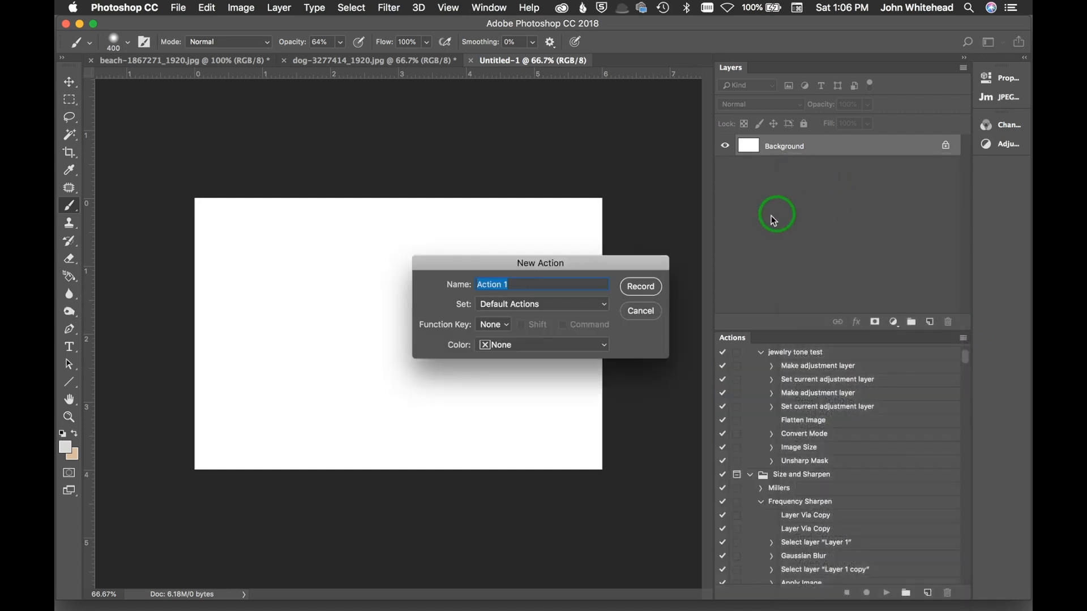
text(Vig)
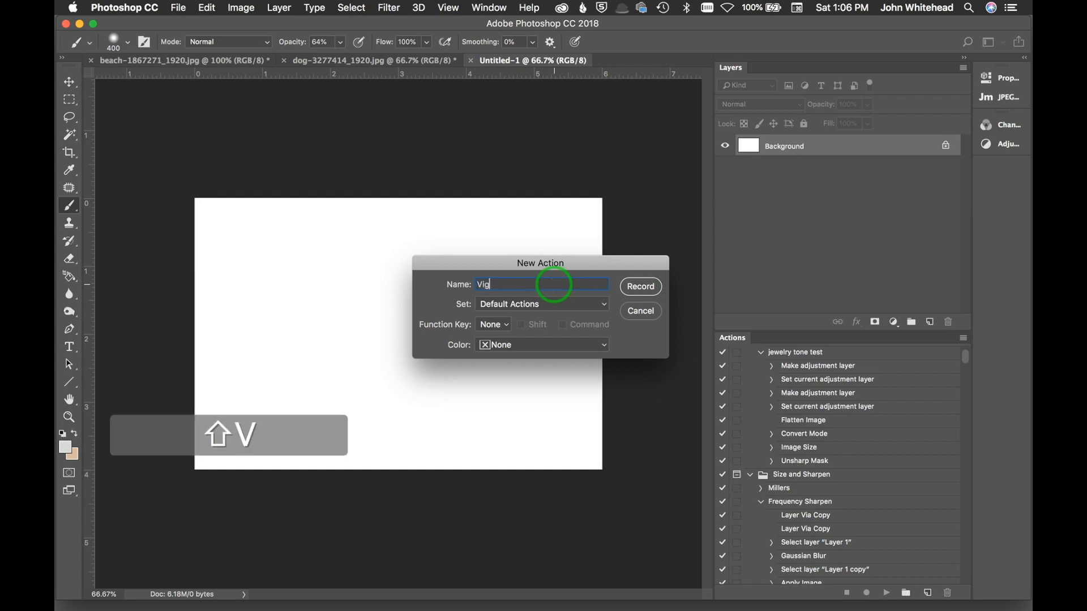
text(nette Dark)
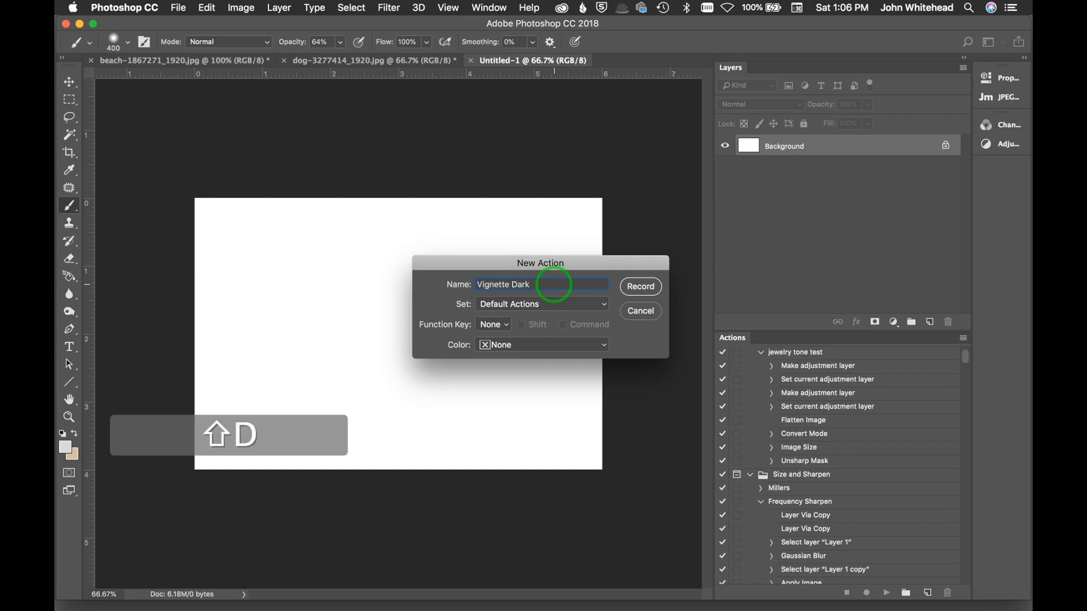
click(553, 304)
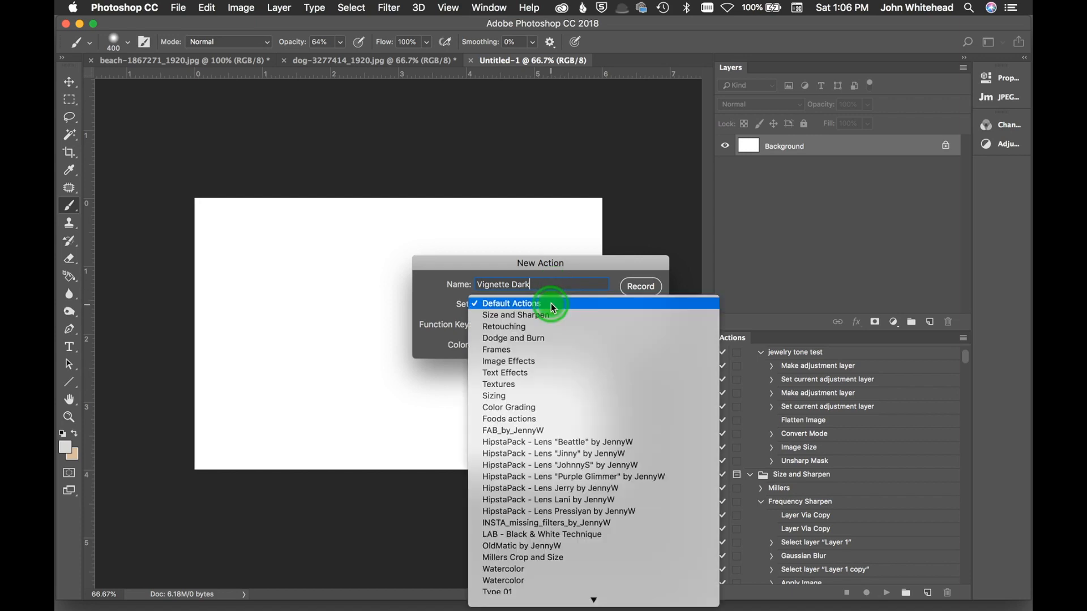
mouse_move(590, 602)
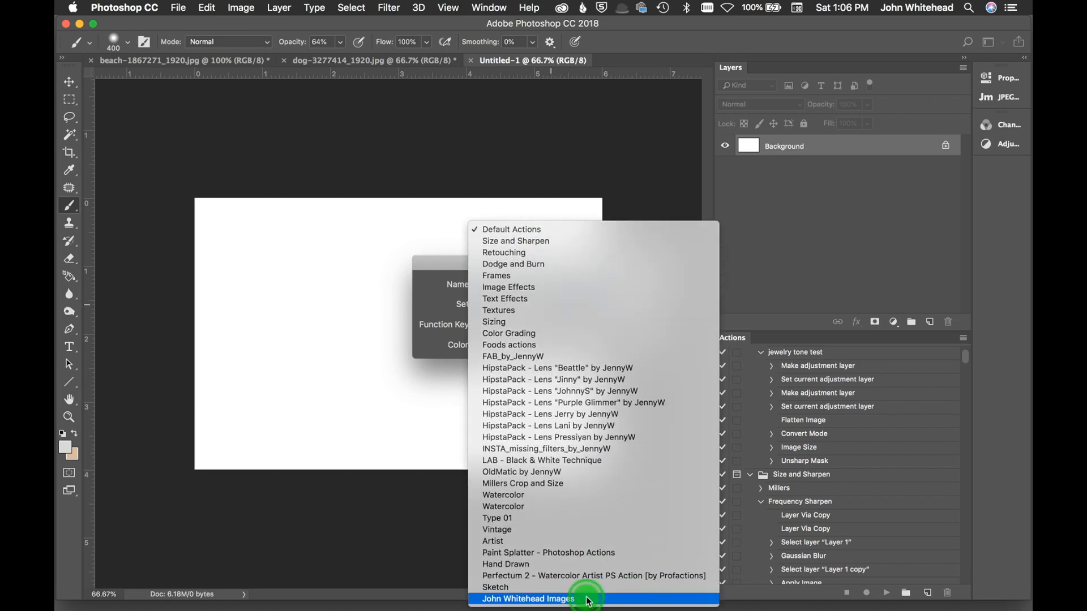
click(589, 601)
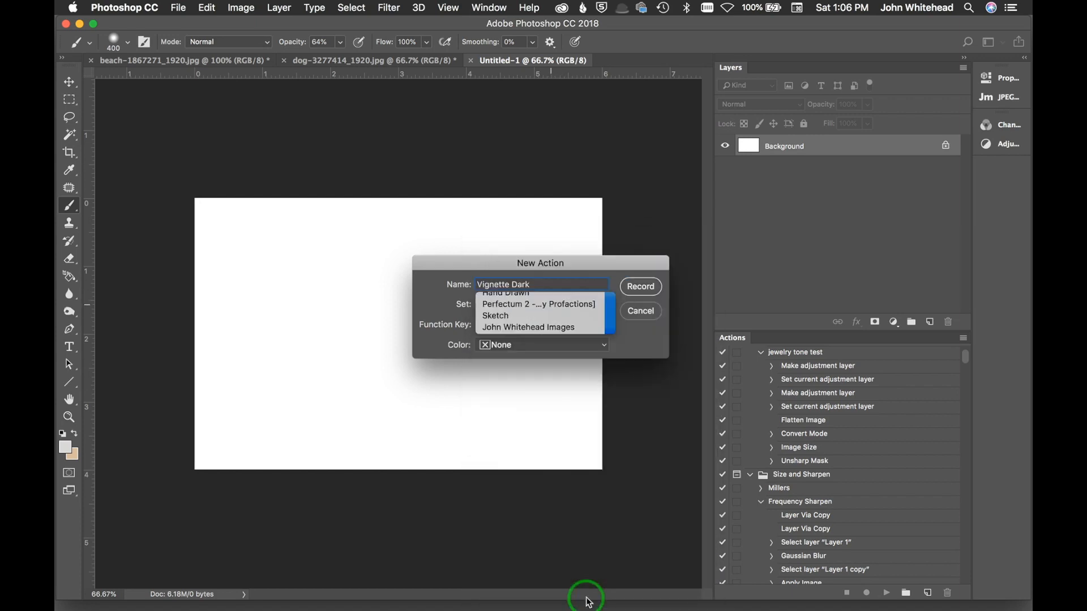
click(534, 348)
click(536, 421)
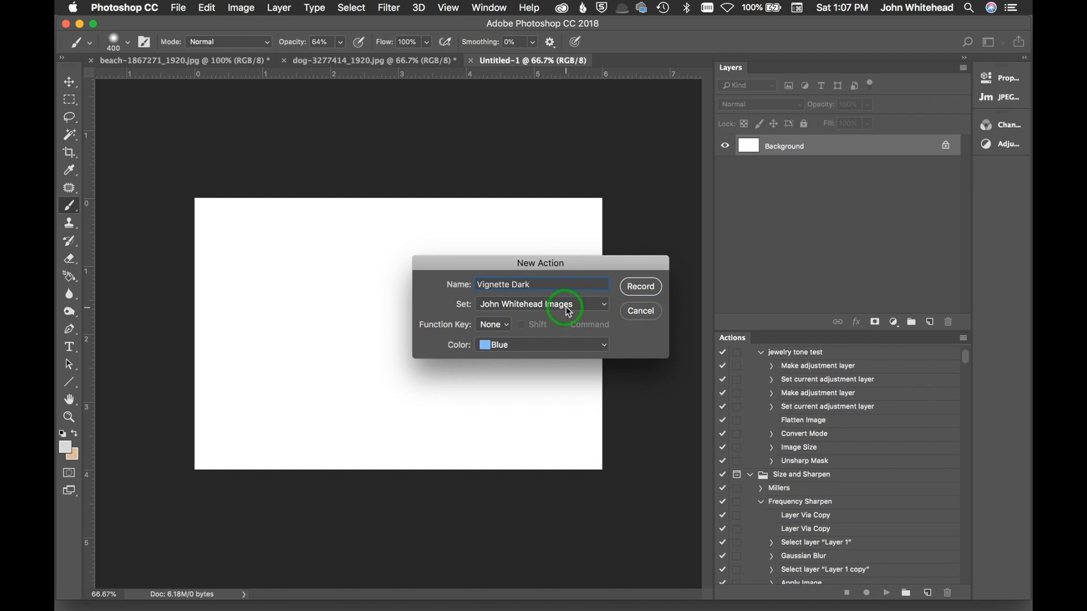
click(641, 288)
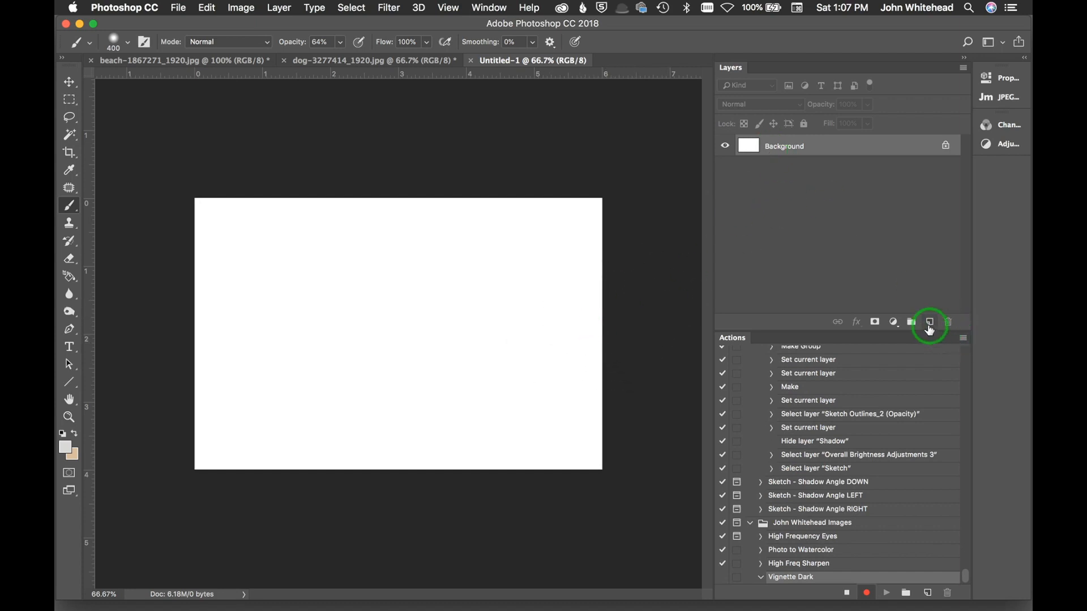
Step: Add a new layer and stamp all visible layers into it
click(932, 323)
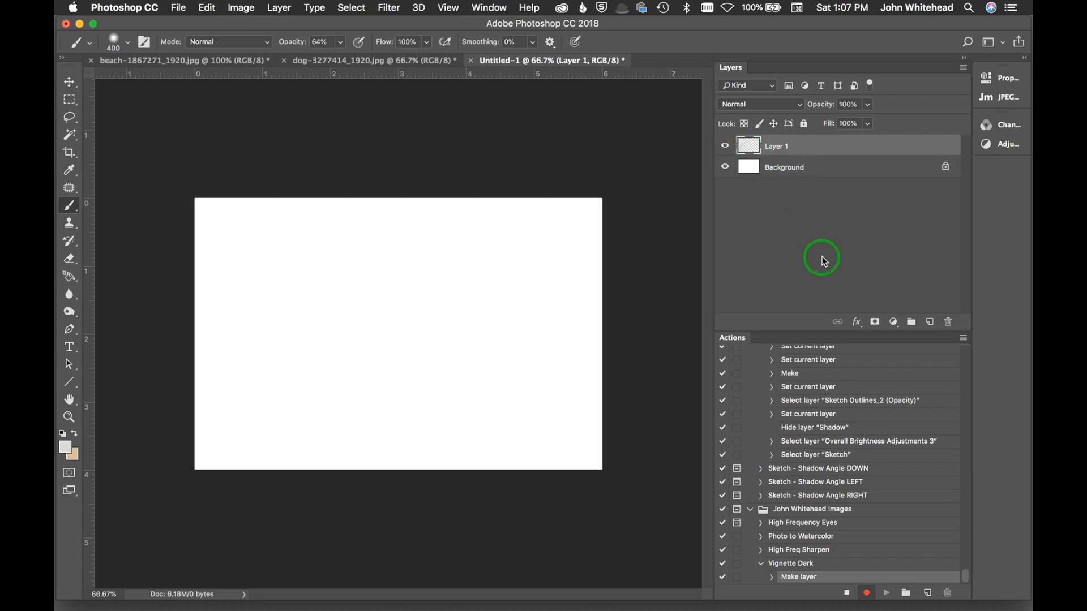
key(alt+shift+super+e)
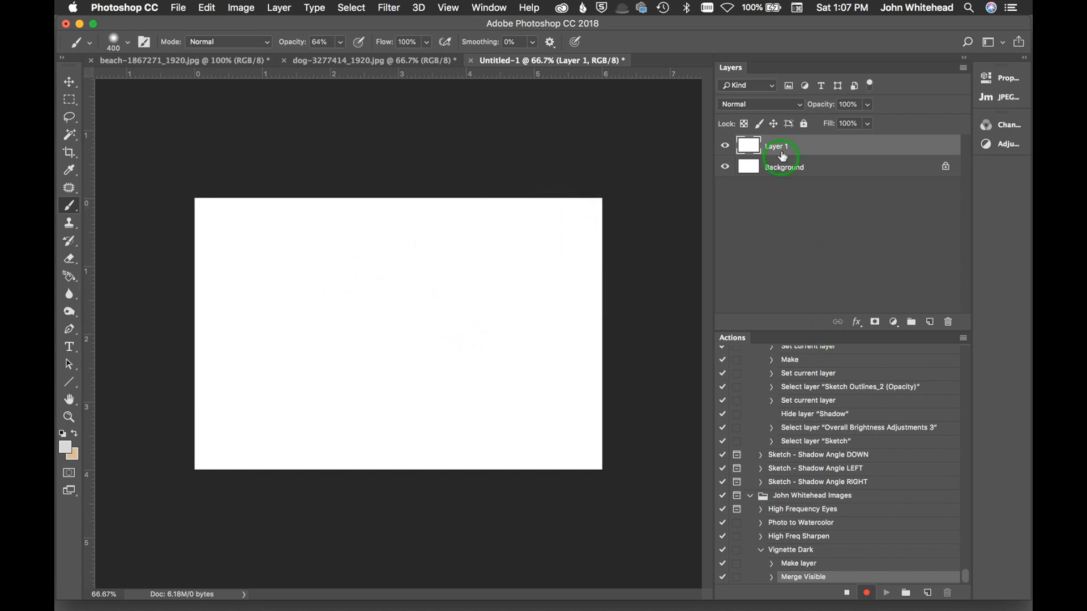
drag(754, 172, 754, 146)
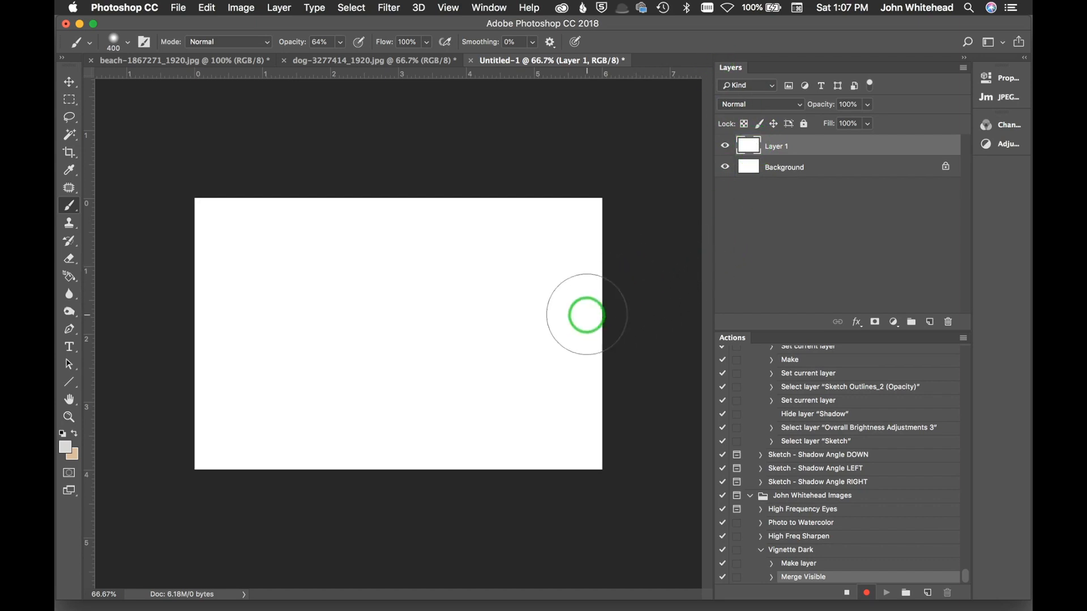
Step: Apply a Camera Raw post-crop vignette with Amount -73, Midpoint 44 and Roundness -3
click(390, 8)
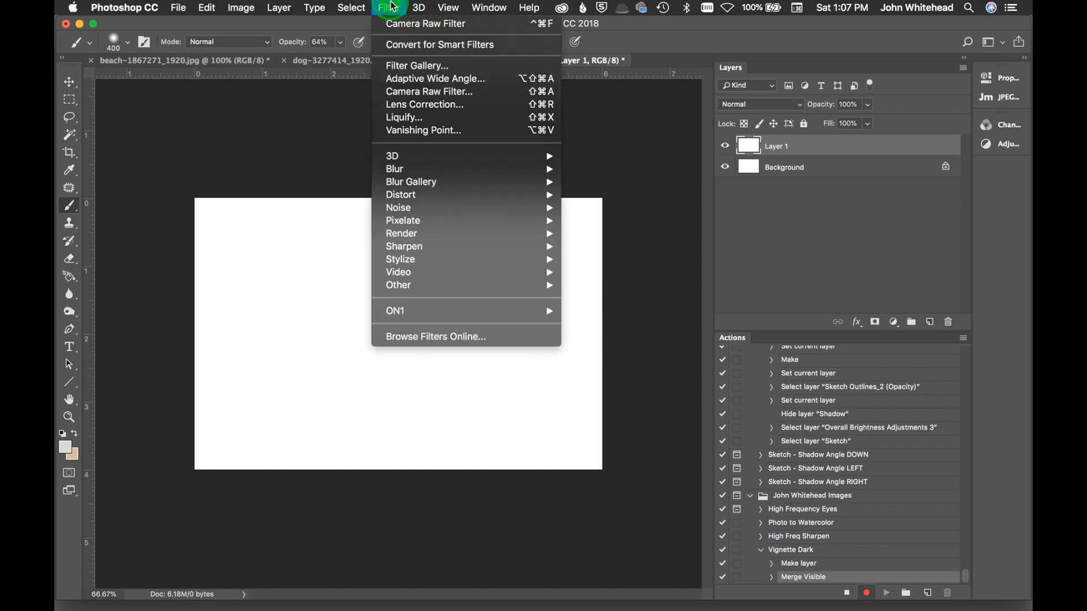
click(402, 100)
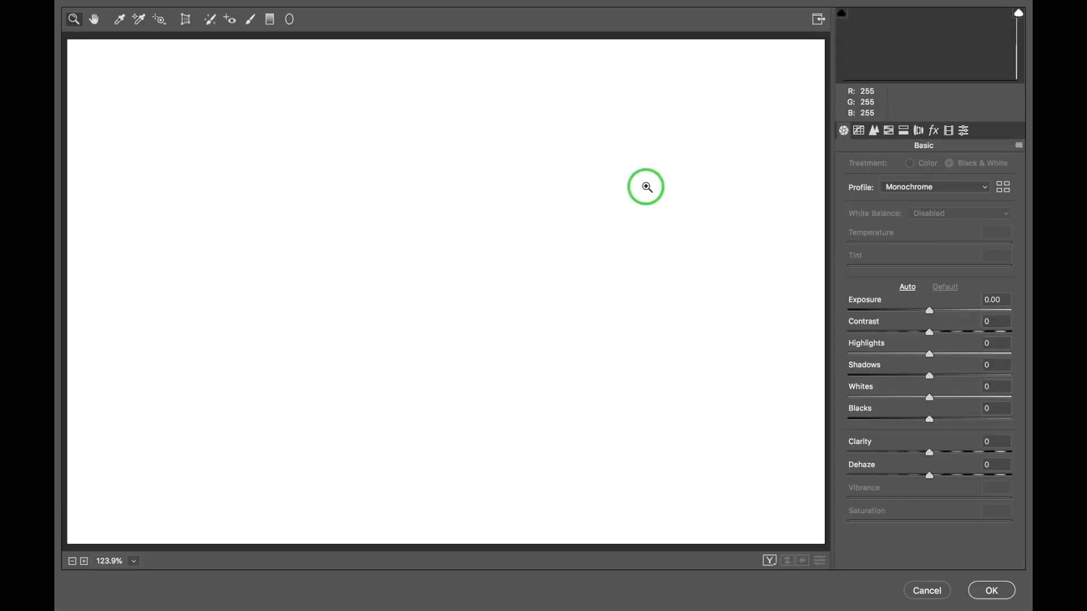
click(933, 133)
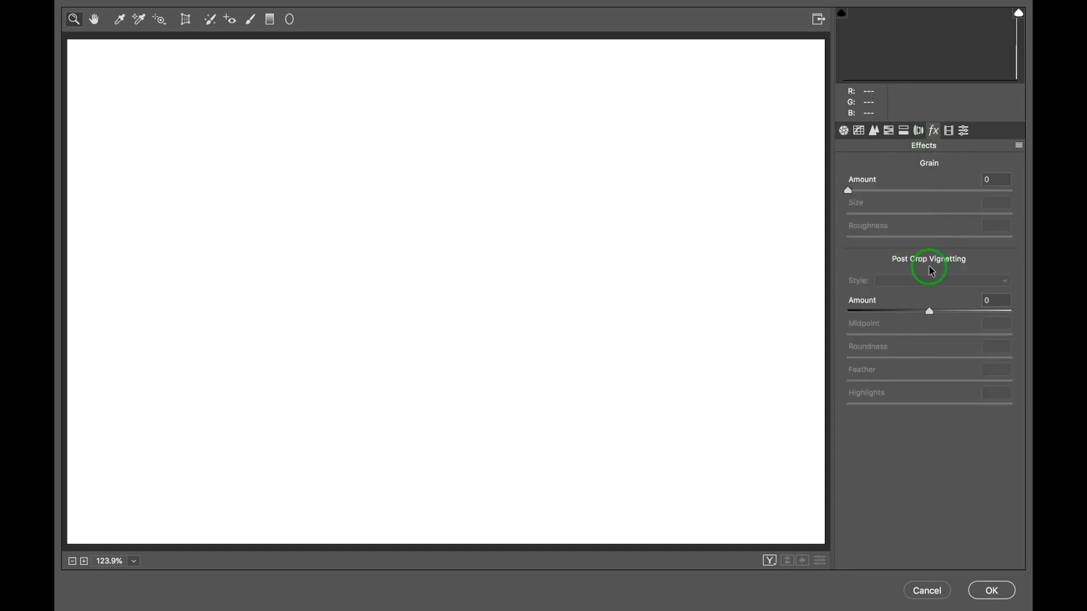
click(915, 313)
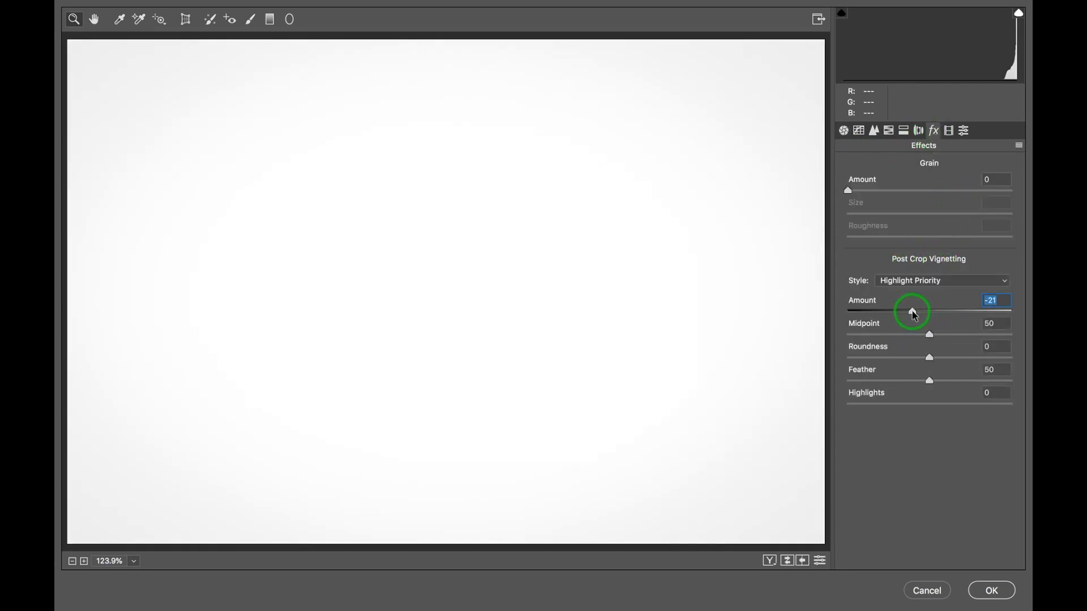
drag(914, 315, 872, 321)
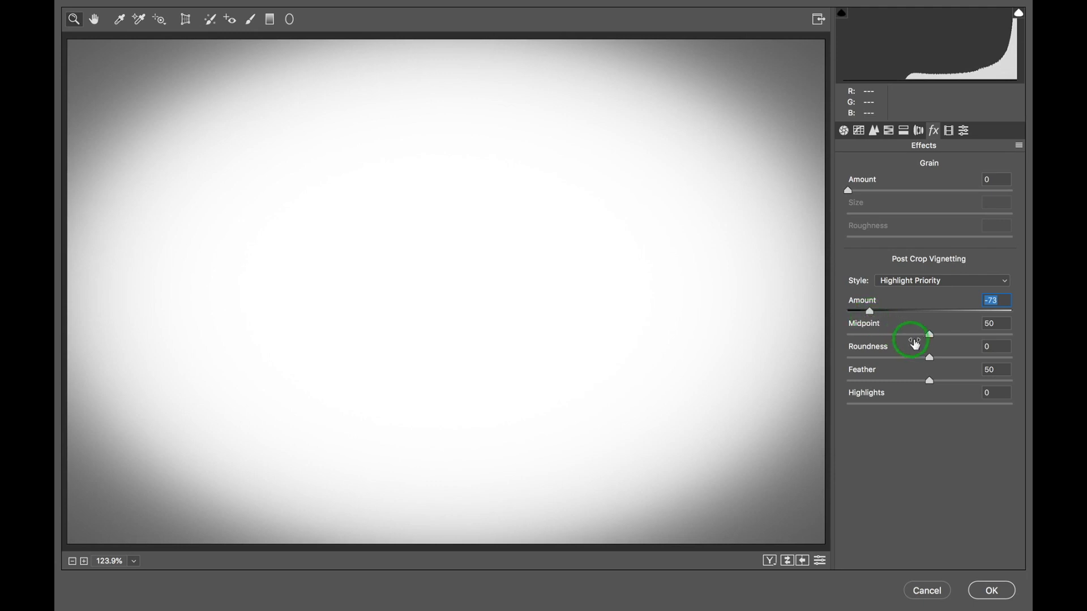
drag(933, 336, 920, 335)
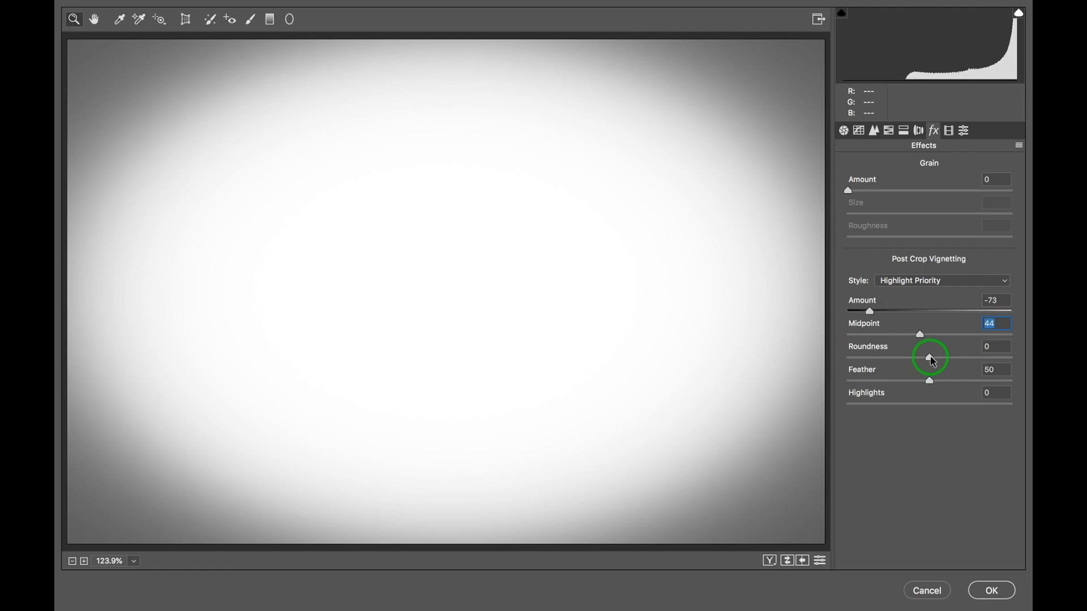
mouse_move(933, 360)
mouse_down()
mouse_move(807, 370)
mouse_move(1013, 355)
mouse_move(905, 381)
mouse_move(928, 381)
mouse_up()
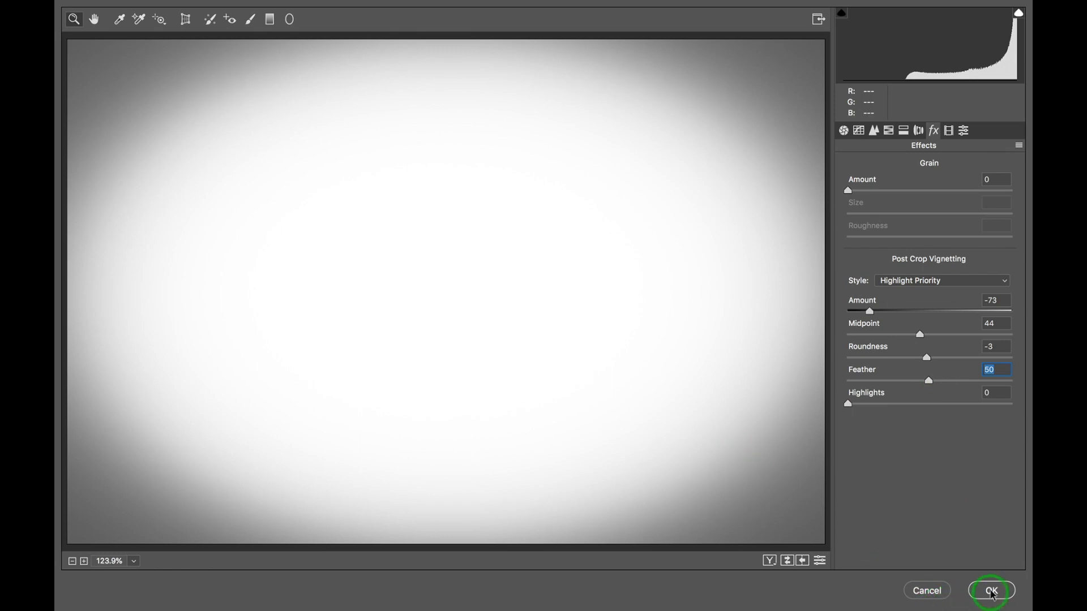
click(992, 591)
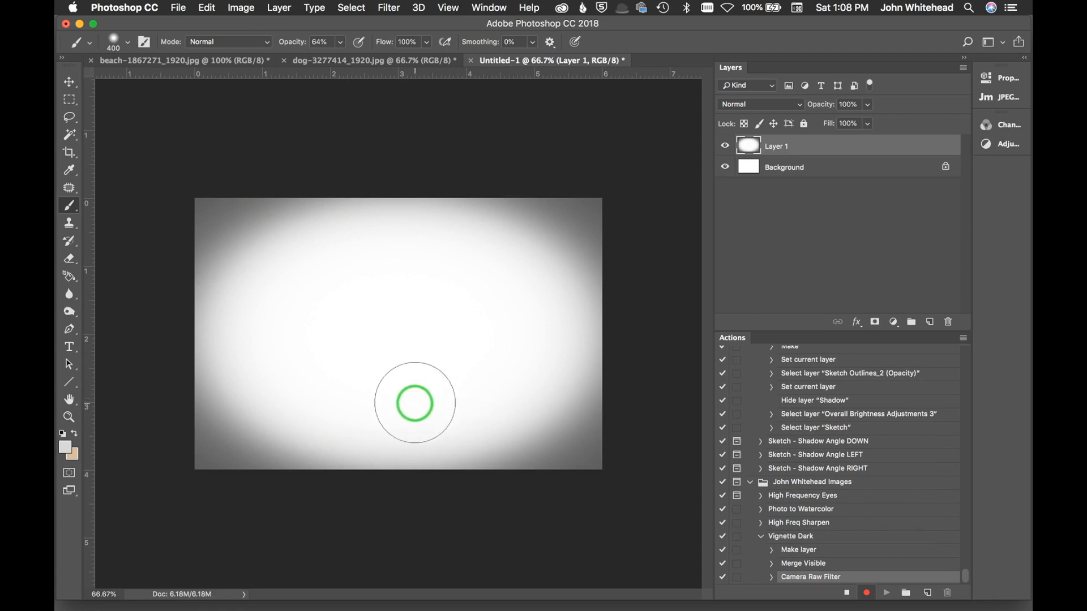
Step: Add a layer mask to the stamped layer and stop recording the action
click(876, 324)
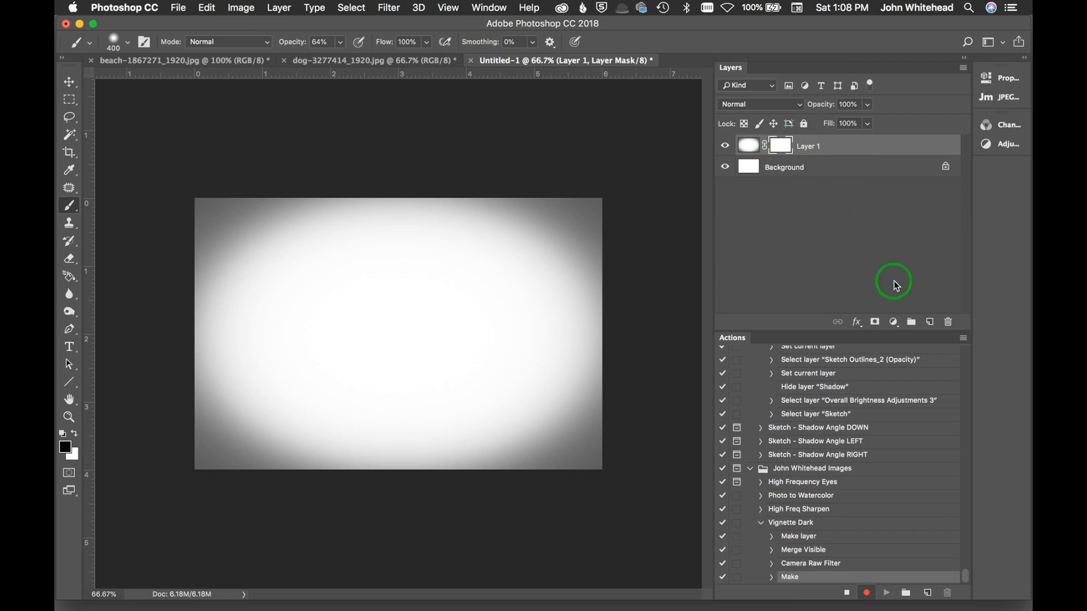
click(962, 340)
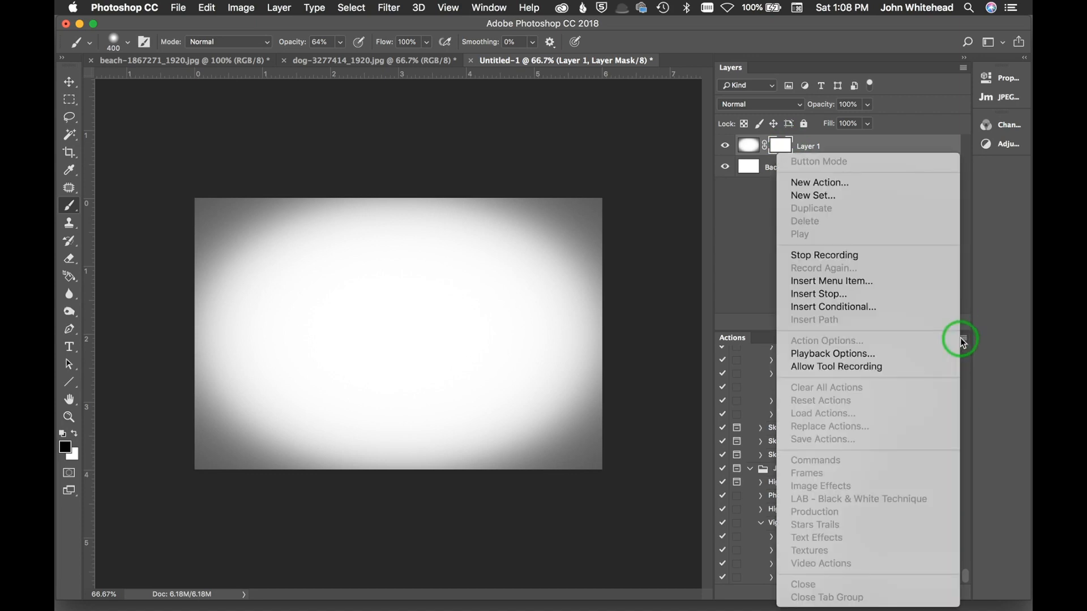
click(892, 257)
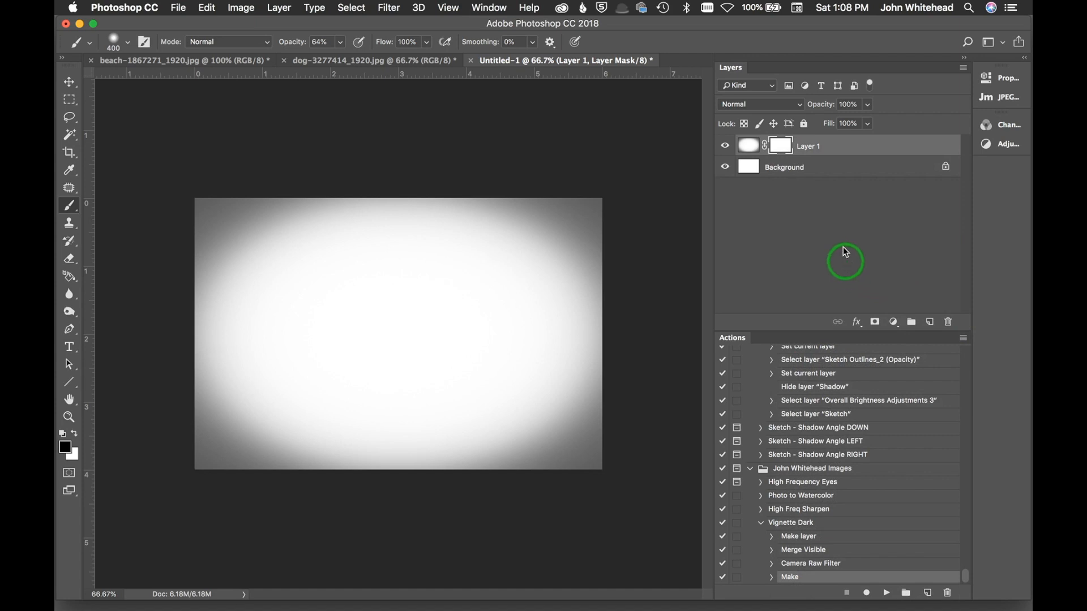
Step: Restore the Actions panel's Button Mode and run the Vignette Dark action on the dog photo
click(963, 339)
click(891, 161)
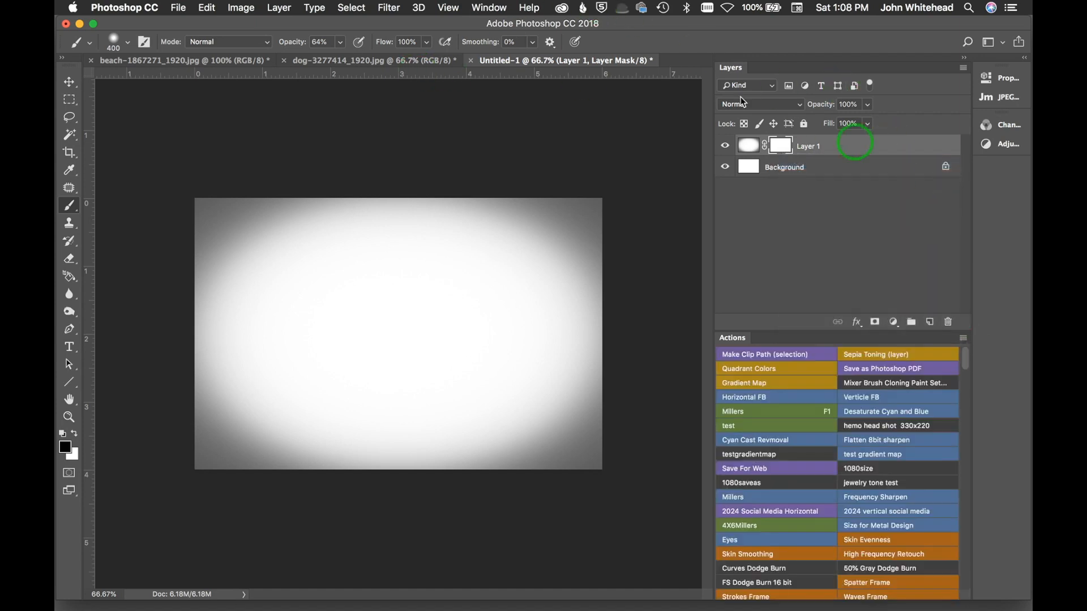
click(365, 61)
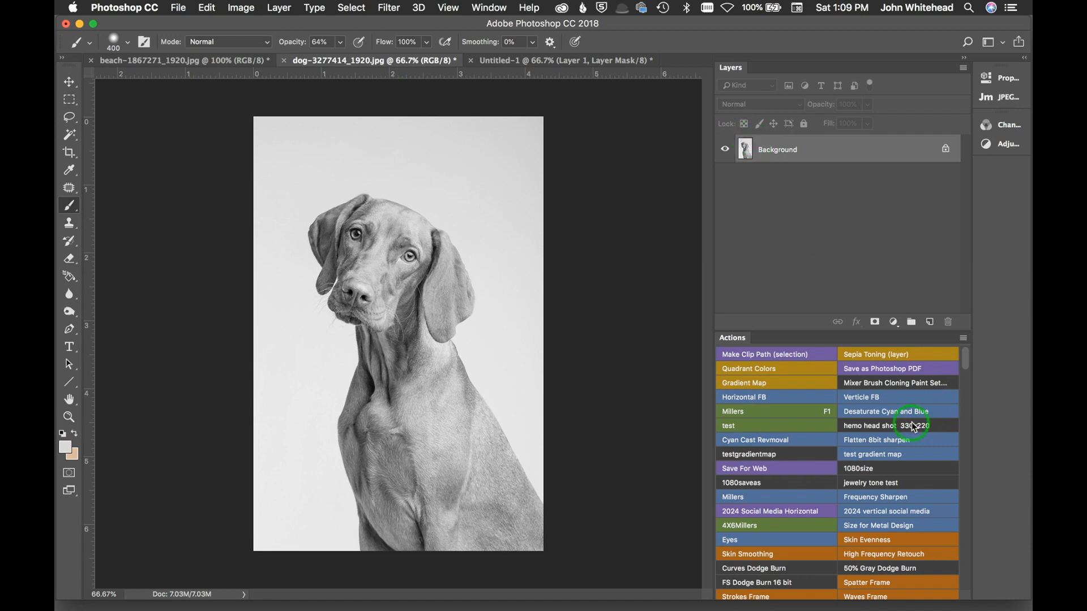
scroll(915, 427, down, 15)
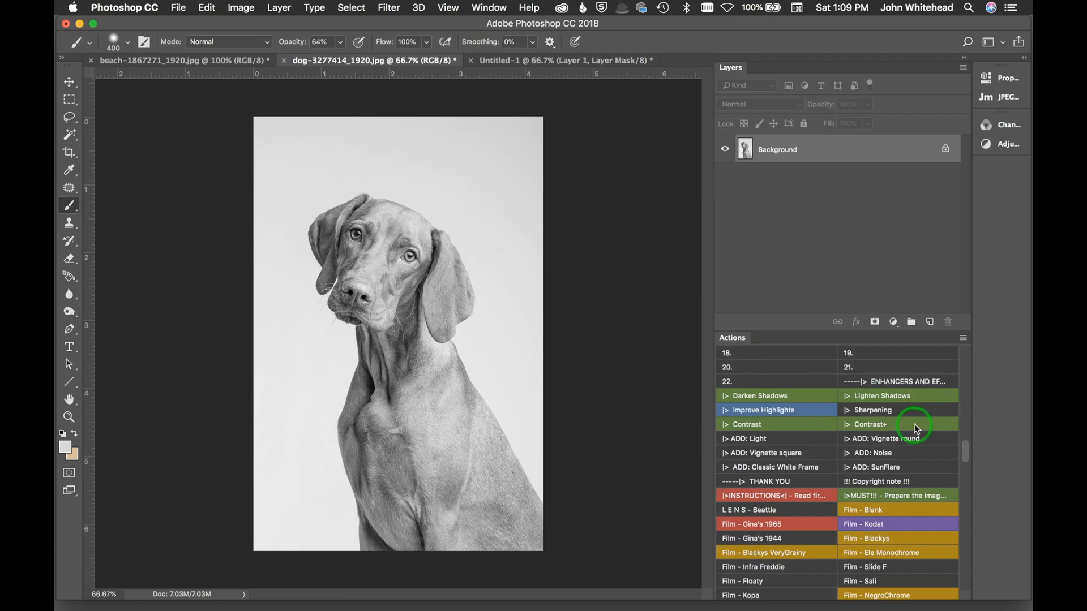
scroll(917, 424, down, 10)
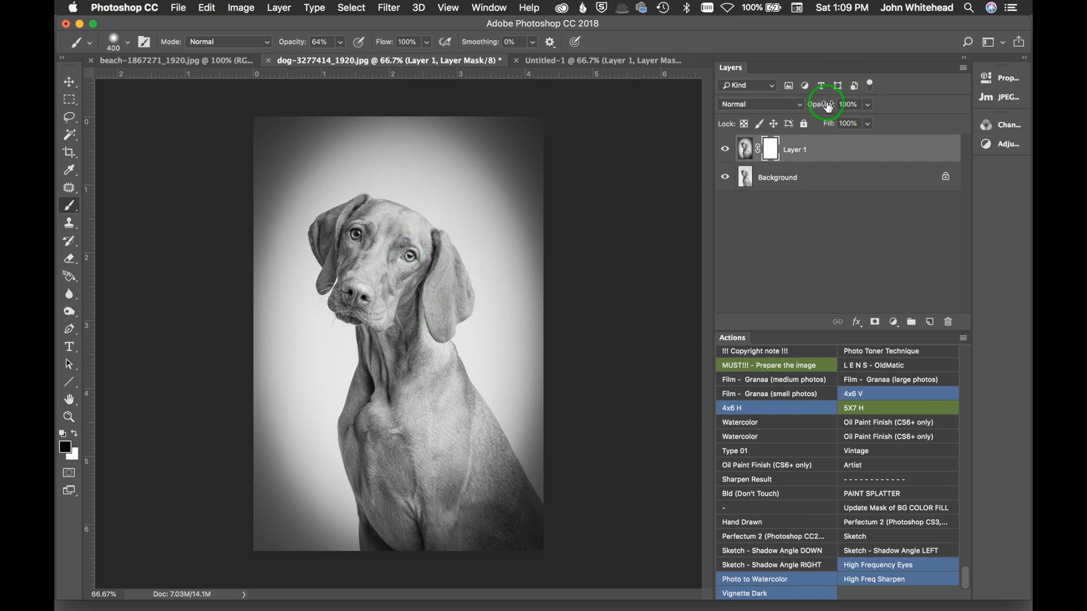
Step: Set the dog photo's vignette layer opacity to 52% and toggle the layer off and on to compare
drag(826, 106, 794, 107)
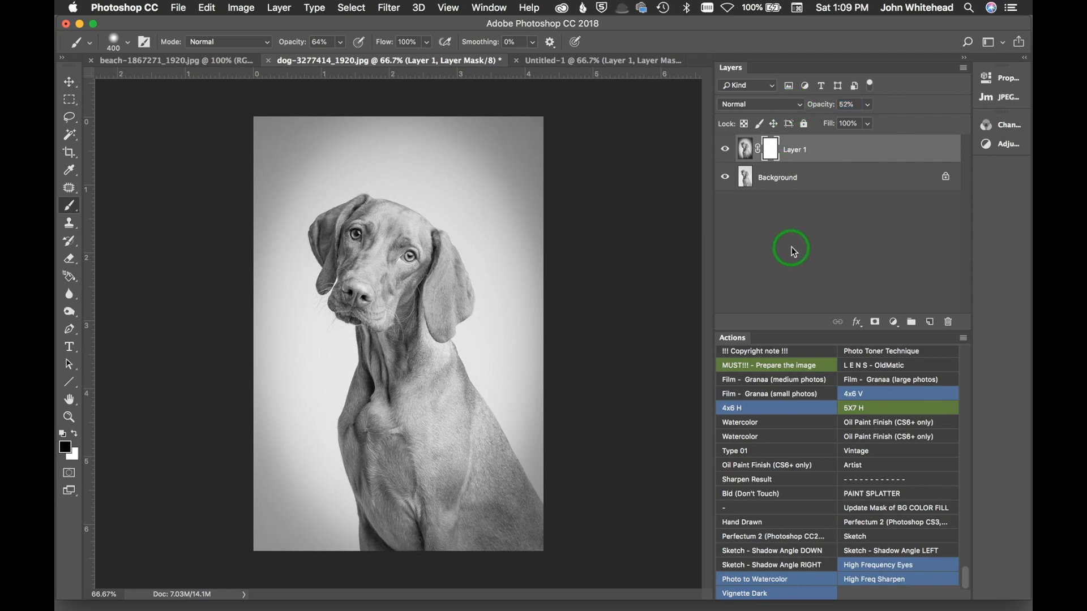
click(723, 149)
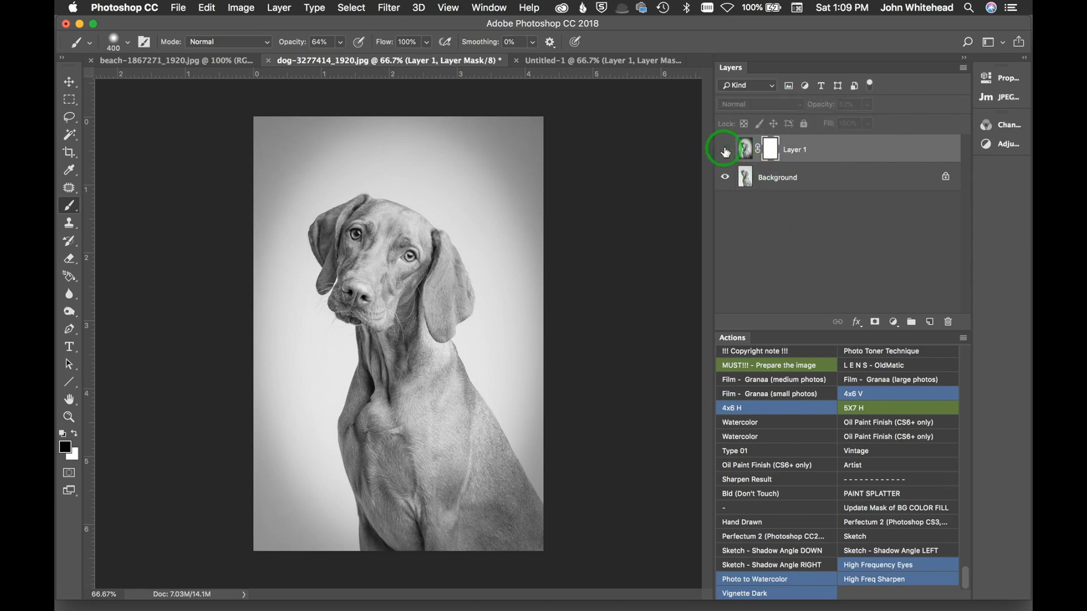
click(724, 150)
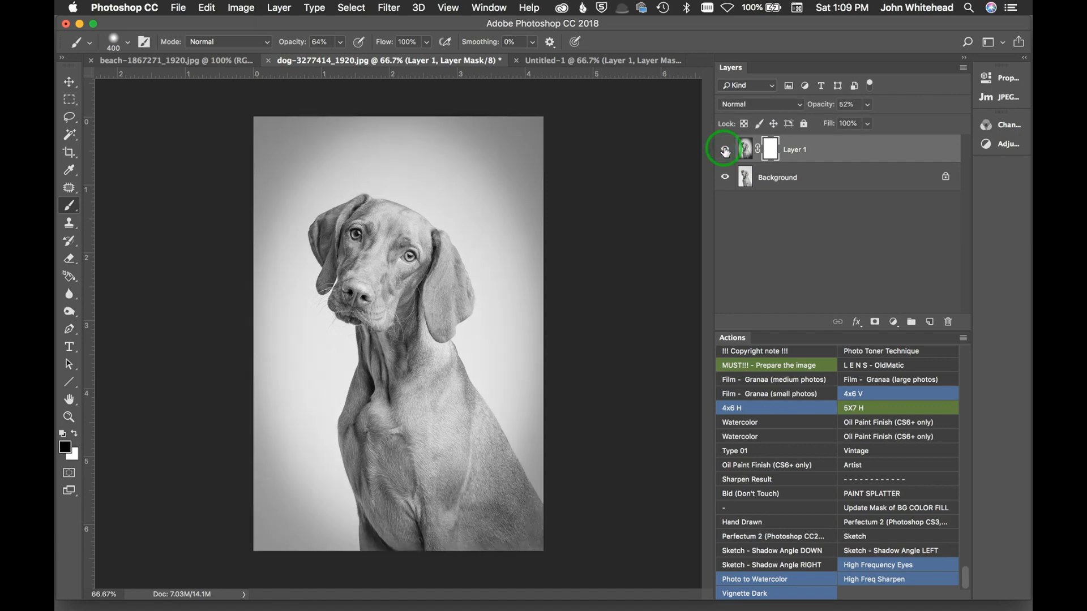
Step: Run the Vignette Dark action on the beach photo and set its vignette layer opacity to 49%
click(214, 62)
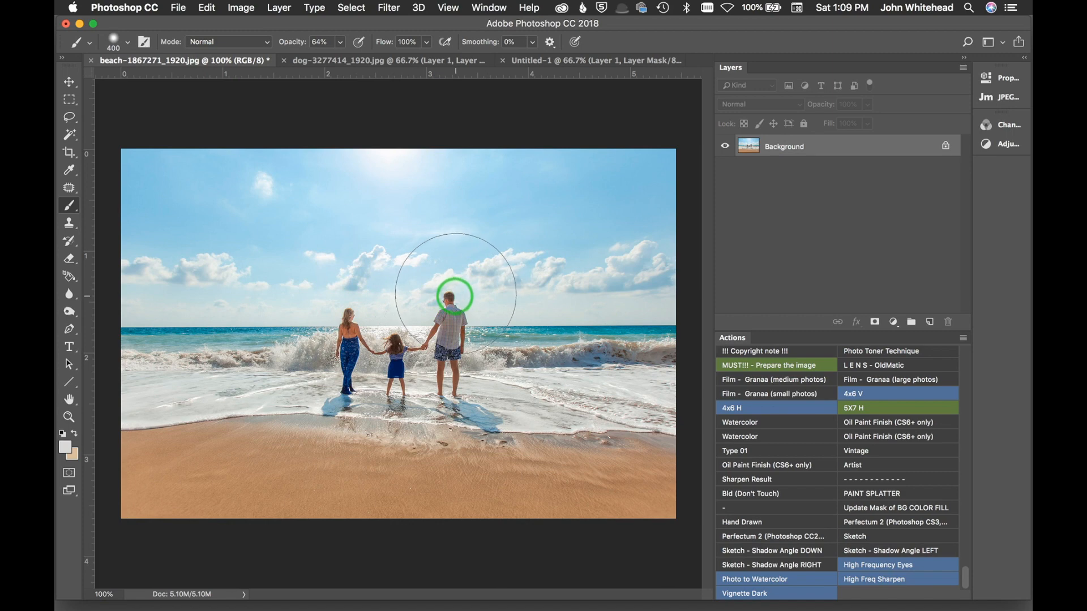
click(792, 596)
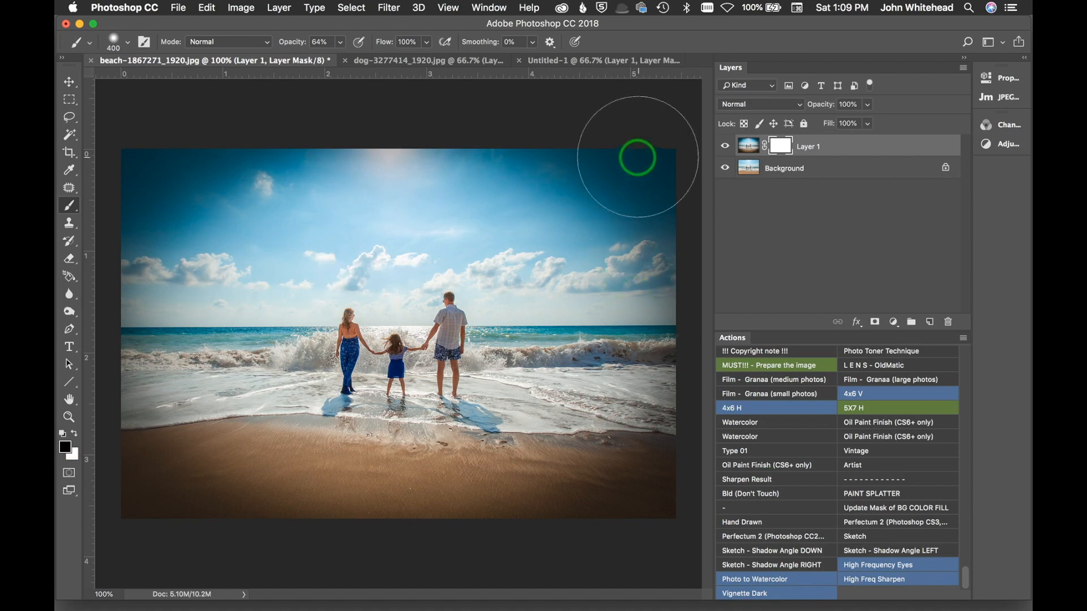
drag(825, 105, 824, 106)
drag(794, 112, 796, 110)
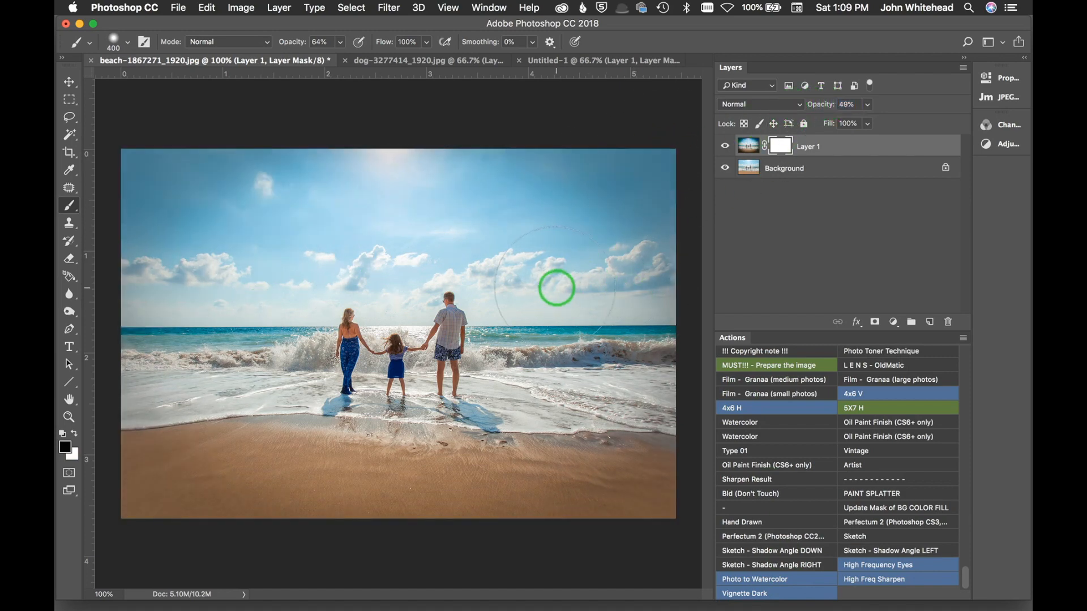
click(733, 147)
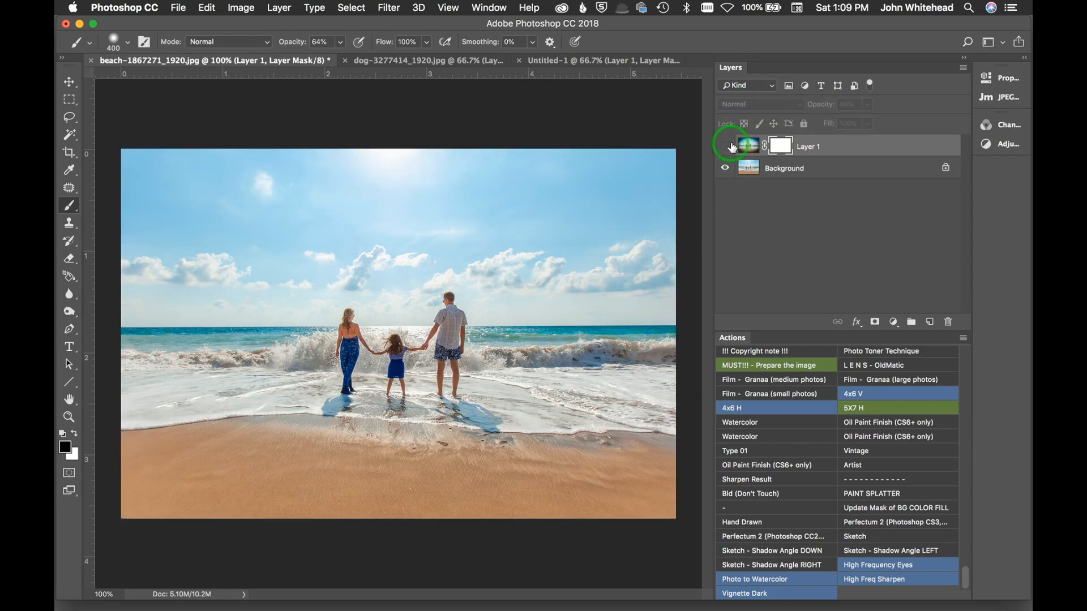
click(732, 147)
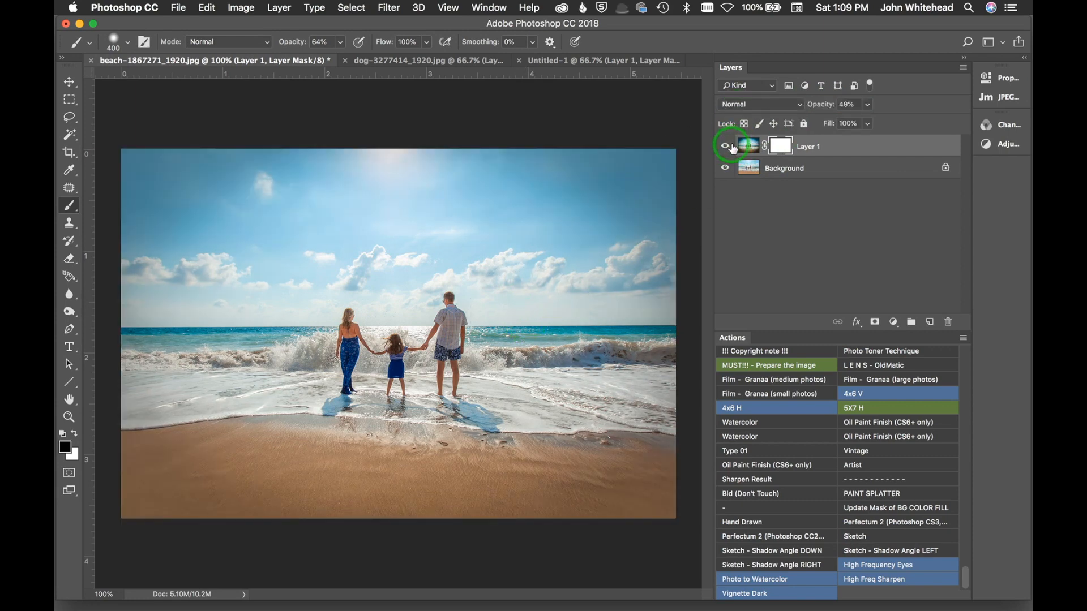